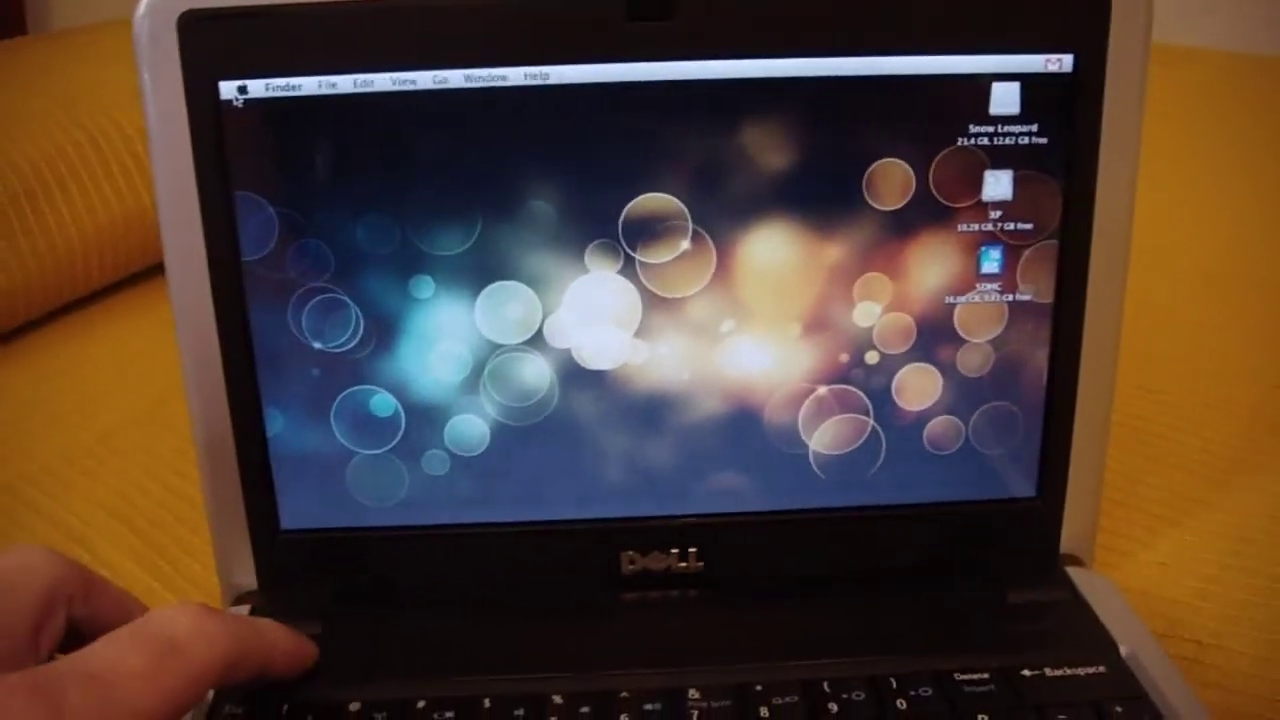
Step: Shut down the Snow Leopard netbook from the power-key dialog, leaving a blank blue screen
key(XF86PowerOff)
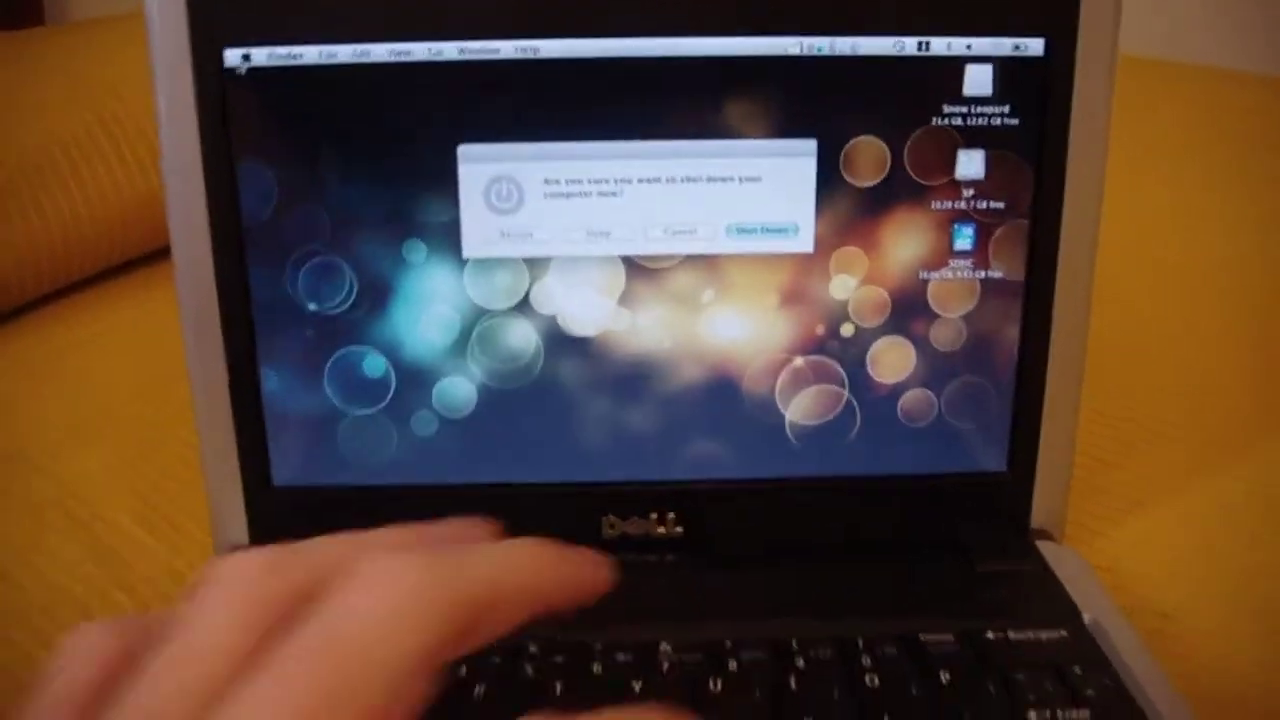
key(Return)
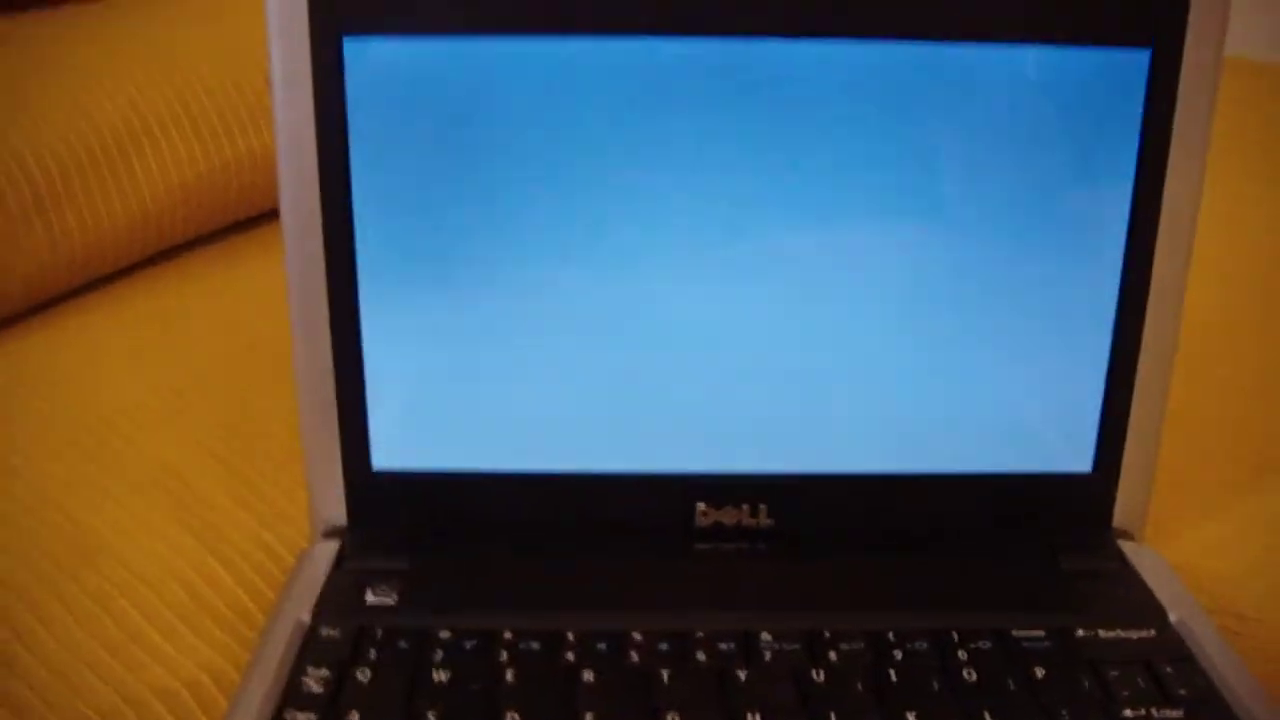